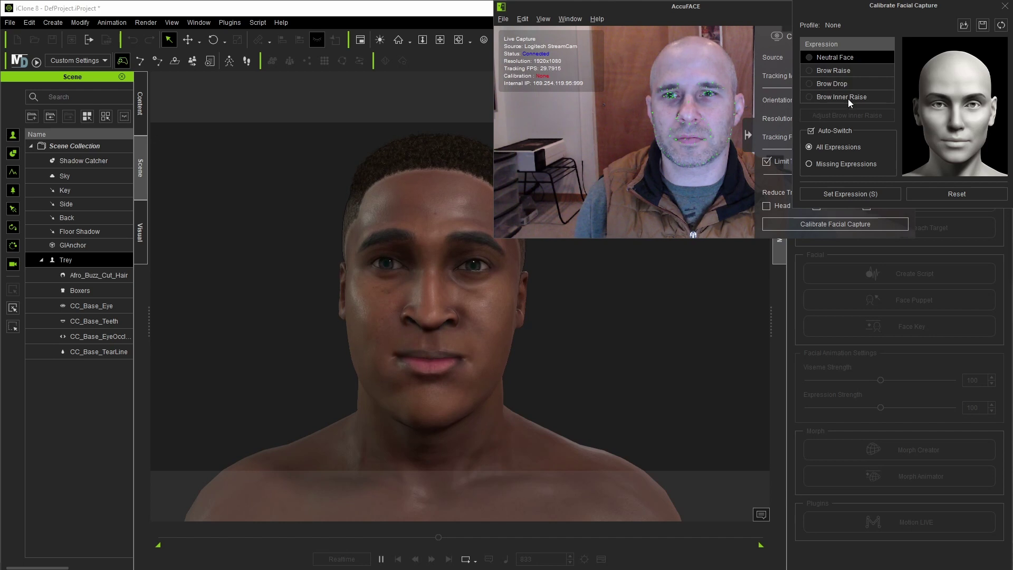
- Calibrate the facial capture by setting the Neutral Face, Brow Raise, Brow Drop and Brow Inner Raise expressions from the matching live poses
{"action": "left_click", "coordinate": [845, 194]}
{"action": "left_click", "coordinate": [845, 194]}
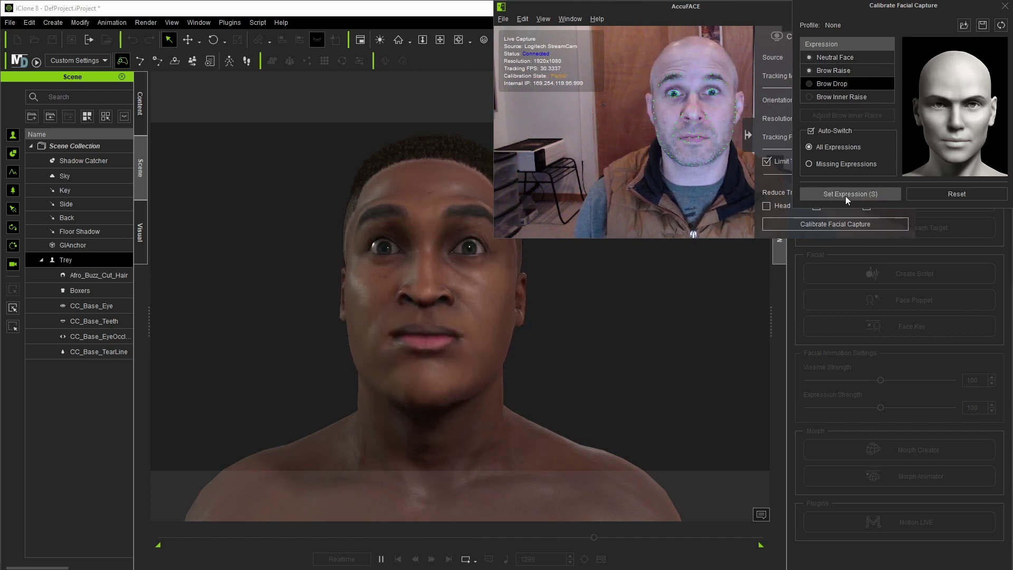
{"action": "left_click", "coordinate": [846, 195]}
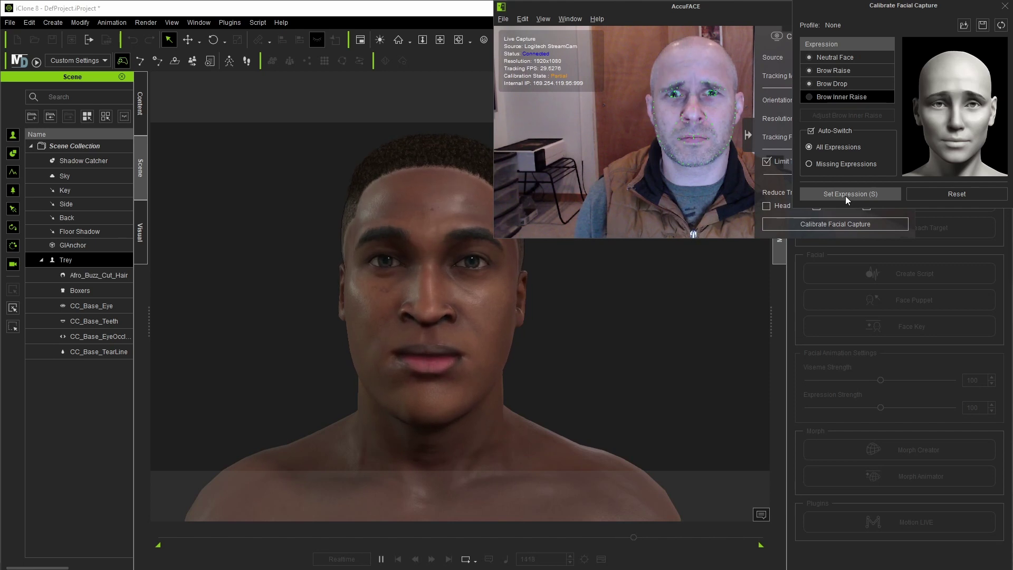
{"action": "left_click", "coordinate": [845, 195]}
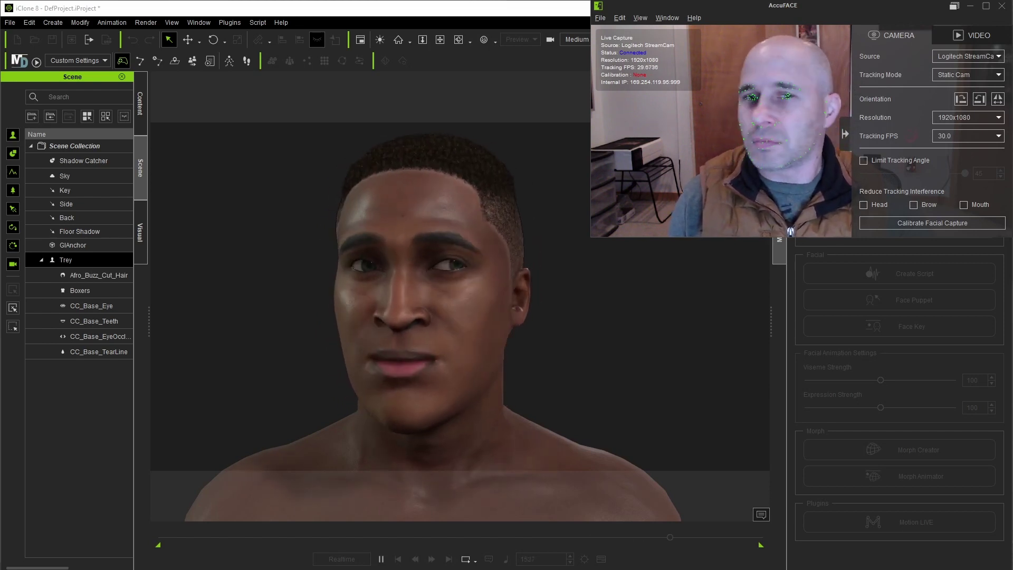
- Turn on the tracking angle limit in AccuFACE, and activate the AccuFACE gear in Motion LIVE as Trey's face capture source
{"action": "left_click", "coordinate": [863, 161]}
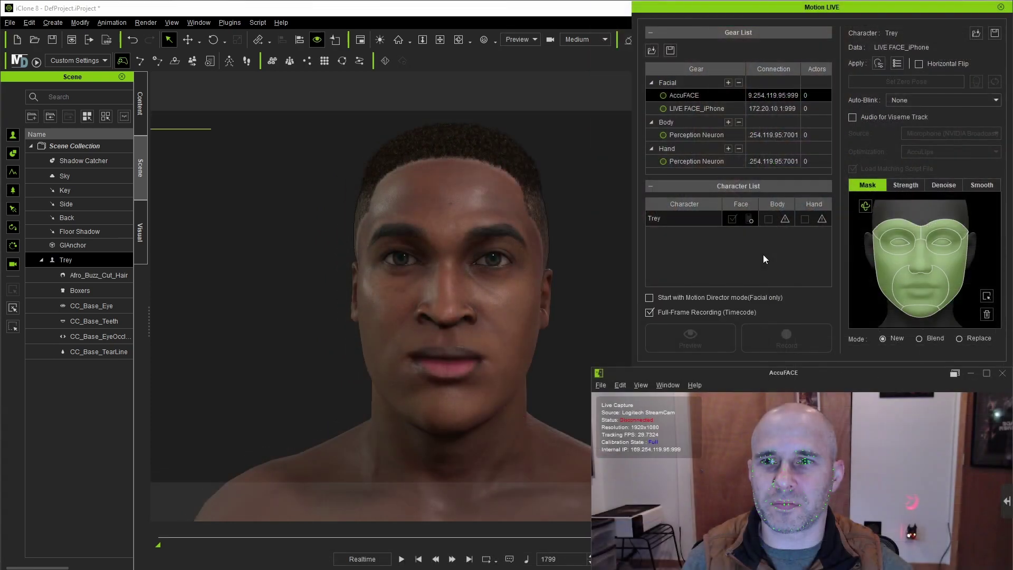
{"action": "left_click", "coordinate": [663, 95]}
{"action": "left_click", "coordinate": [748, 220]}
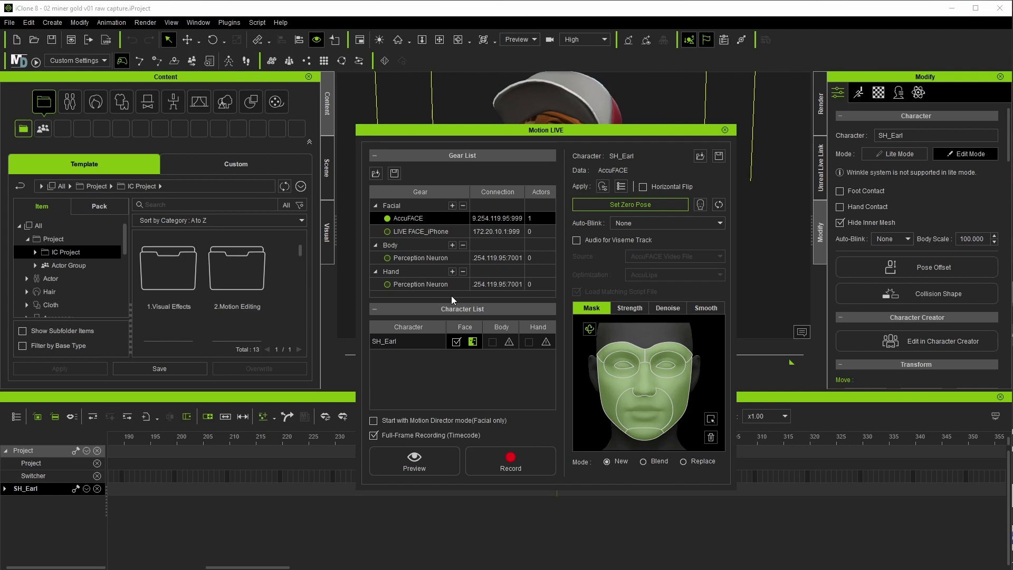
- Enable Audio for Viseme Track for SH_Earl and check the available audio source and optimization options
{"action": "left_click", "coordinate": [579, 240]}
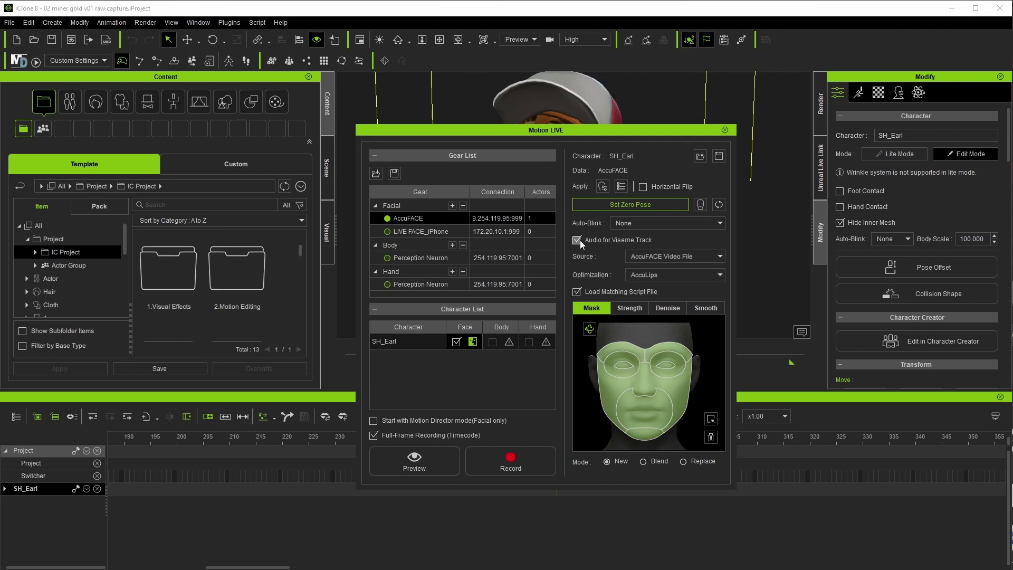
{"action": "left_click", "coordinate": [719, 257]}
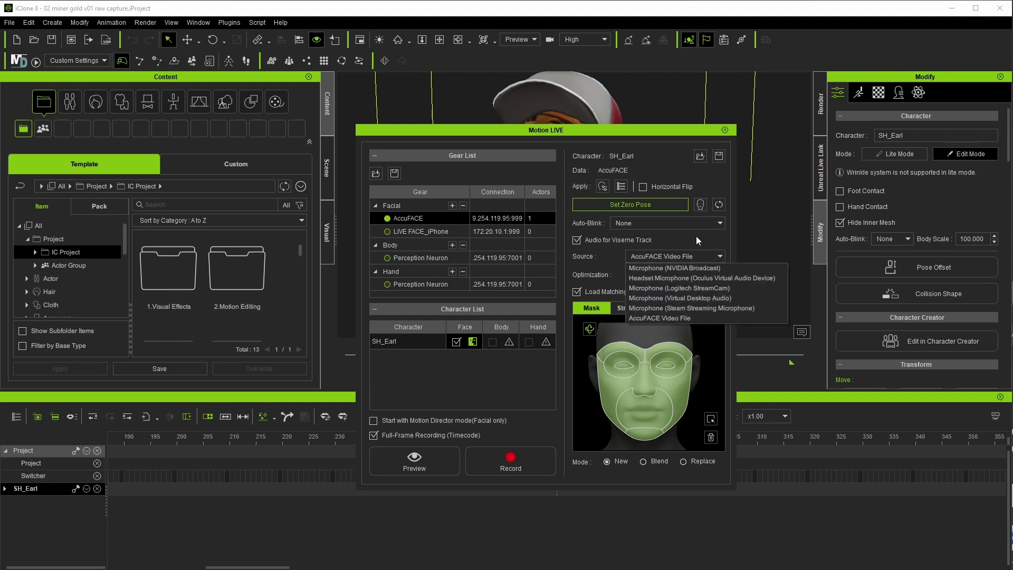
{"action": "key", "text": "Escape"}
{"action": "left_click", "coordinate": [712, 275]}
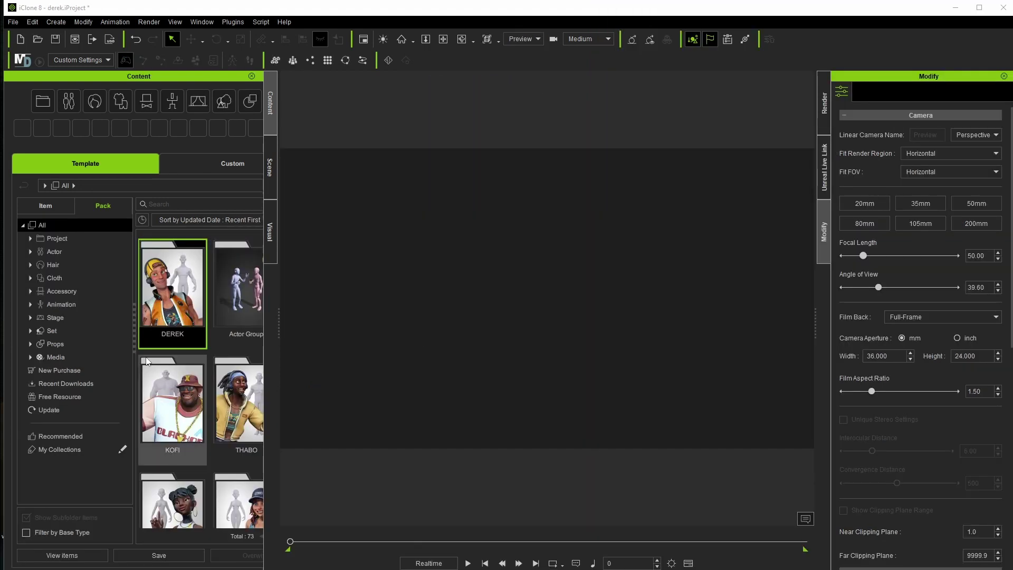
- Load the DEREK avatar from the DEREK content pack and set the viewport render quality to Quick Mode
{"action": "double_click", "coordinate": [157, 289]}
{"action": "double_click", "coordinate": [162, 274]}
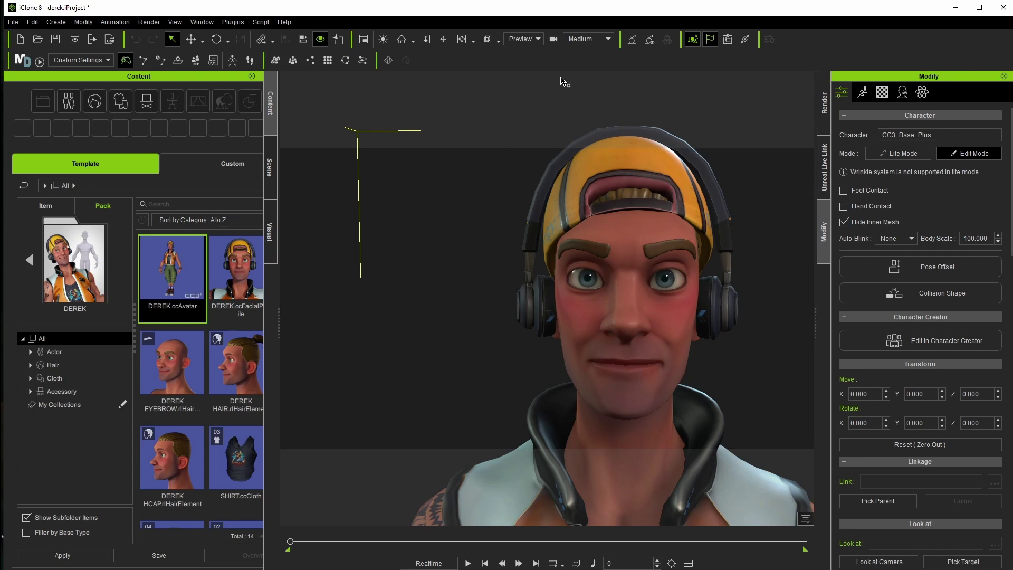
{"action": "left_click", "coordinate": [587, 40]}
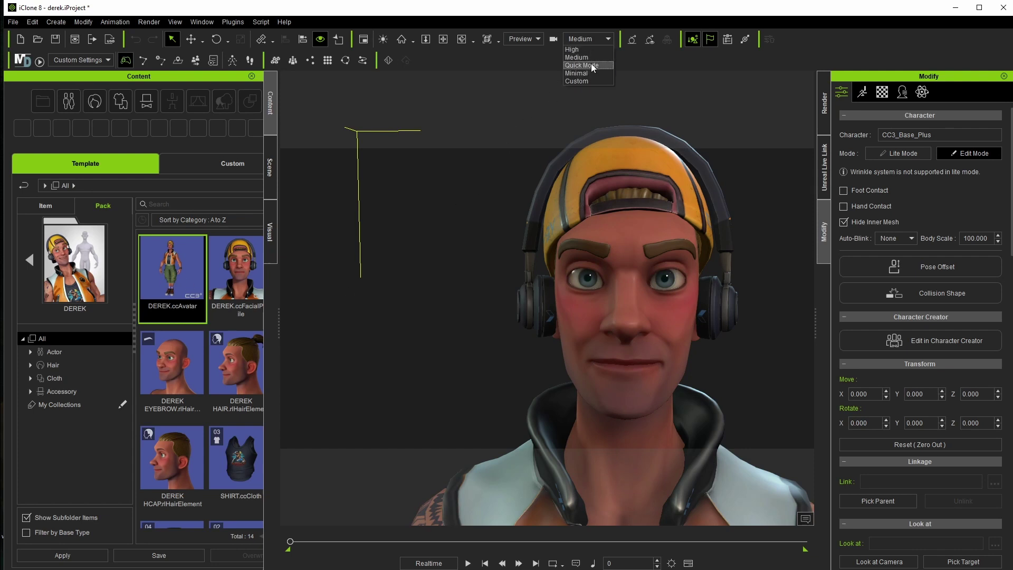
{"action": "left_click", "coordinate": [592, 66]}
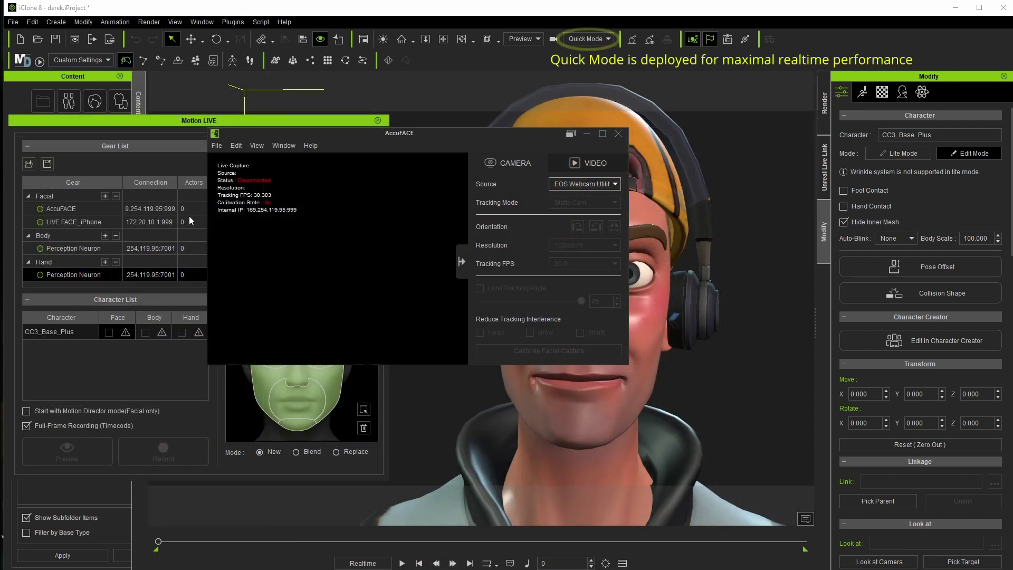
- Check the AccuFACE connection address, activate that gear and assign it to the CC3_Base_Plus character's face
{"action": "double_click", "coordinate": [135, 209]}
{"action": "left_click_drag", "start_coordinate": [136, 209], "coordinate": [175, 208]}
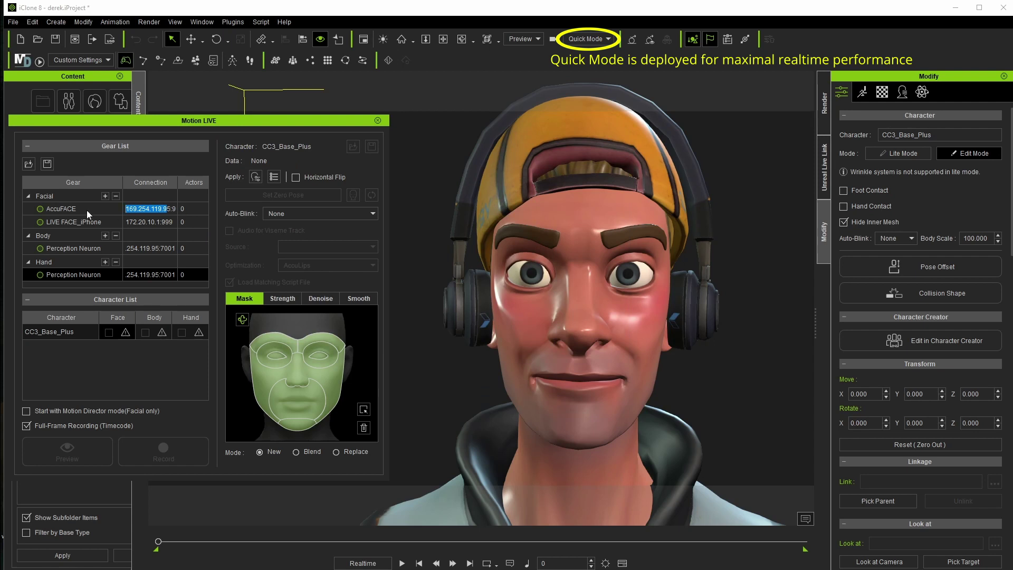
{"action": "left_click", "coordinate": [40, 208]}
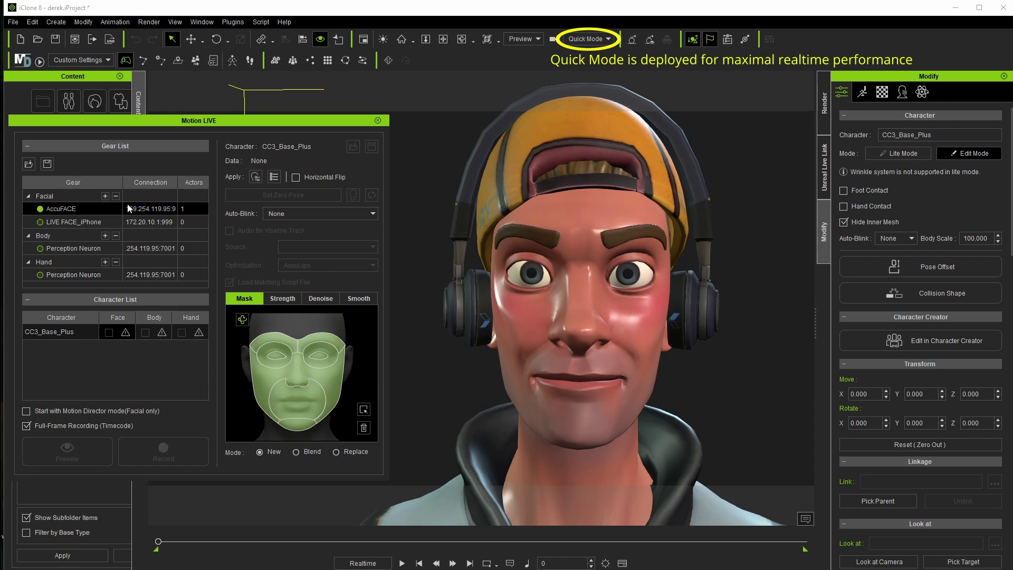
{"action": "left_click", "coordinate": [123, 334]}
{"action": "left_click", "coordinate": [134, 338]}
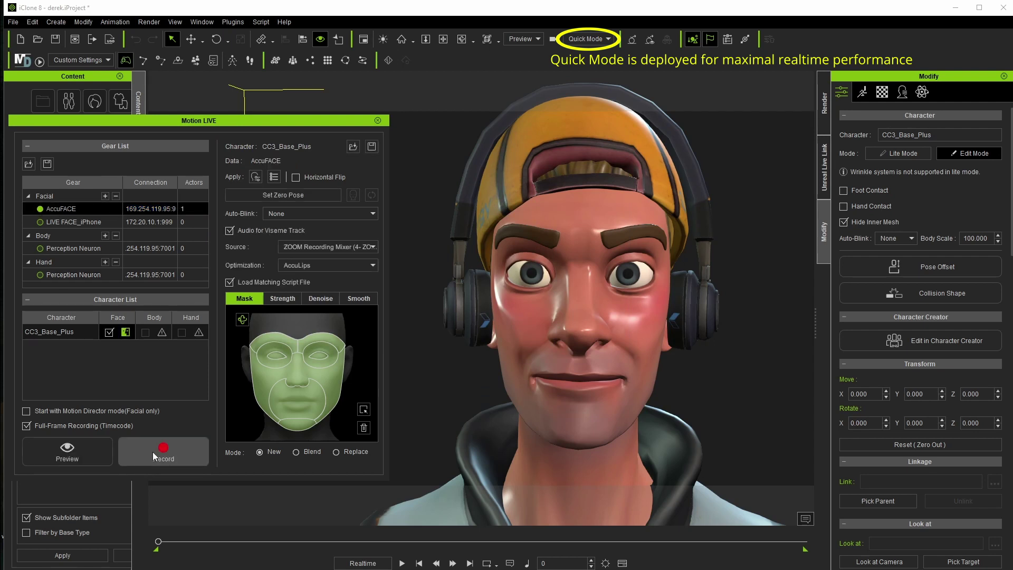
- Record a live facial performance with audio onto the CC3_Base_Plus character
{"action": "left_click", "coordinate": [153, 452]}
{"action": "key", "text": "space"}
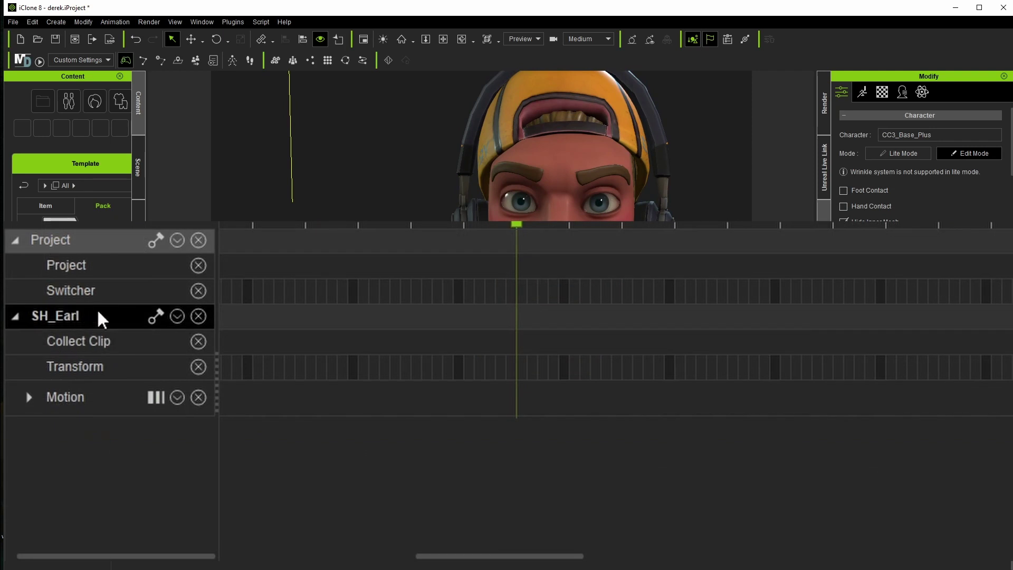
- Show the Viseme and Expression tracks for SH_Earl in the timeline
{"action": "left_click", "coordinate": [177, 317]}
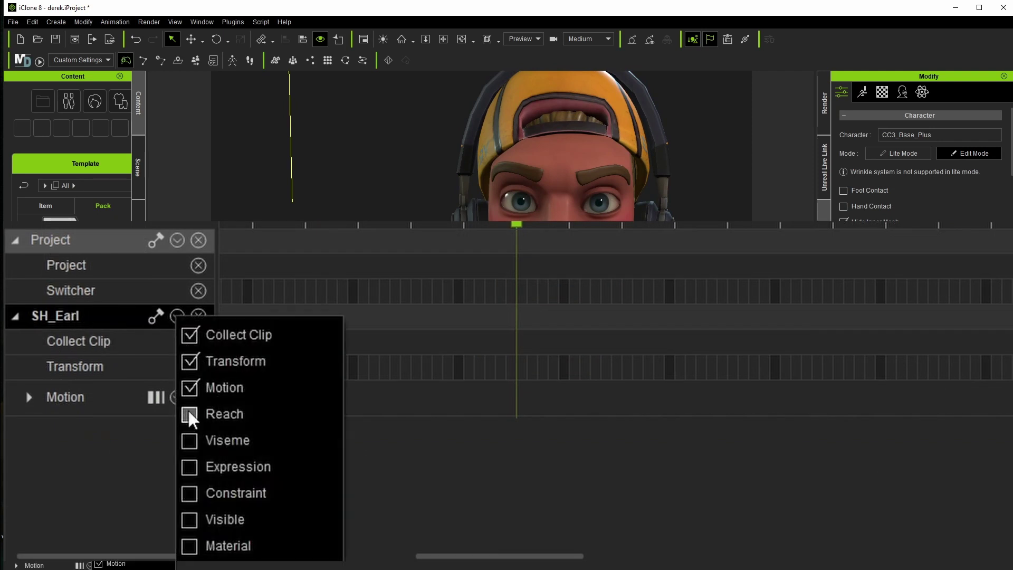
{"action": "left_click", "coordinate": [190, 442]}
{"action": "left_click", "coordinate": [189, 467]}
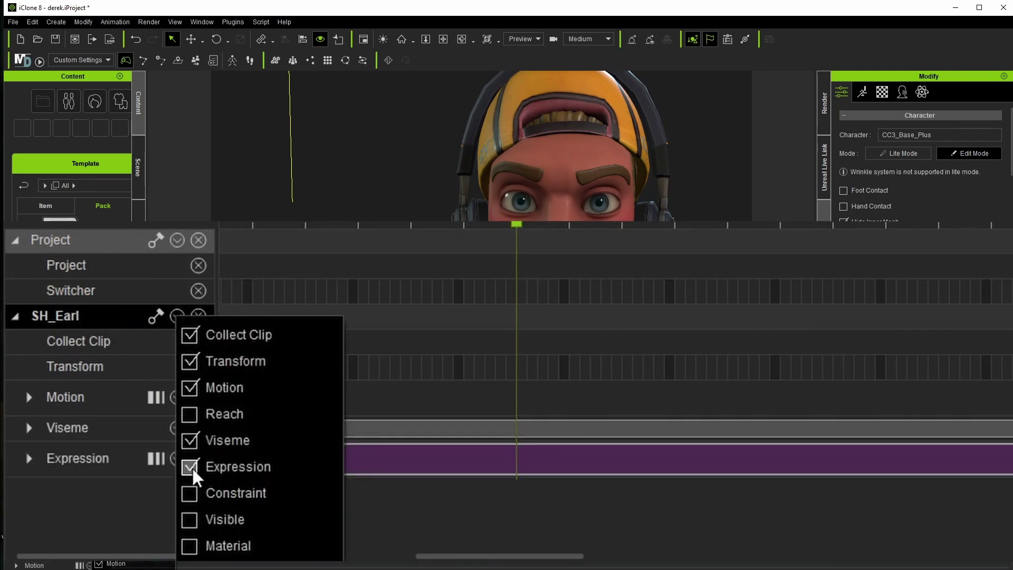
{"action": "left_click", "coordinate": [102, 530]}
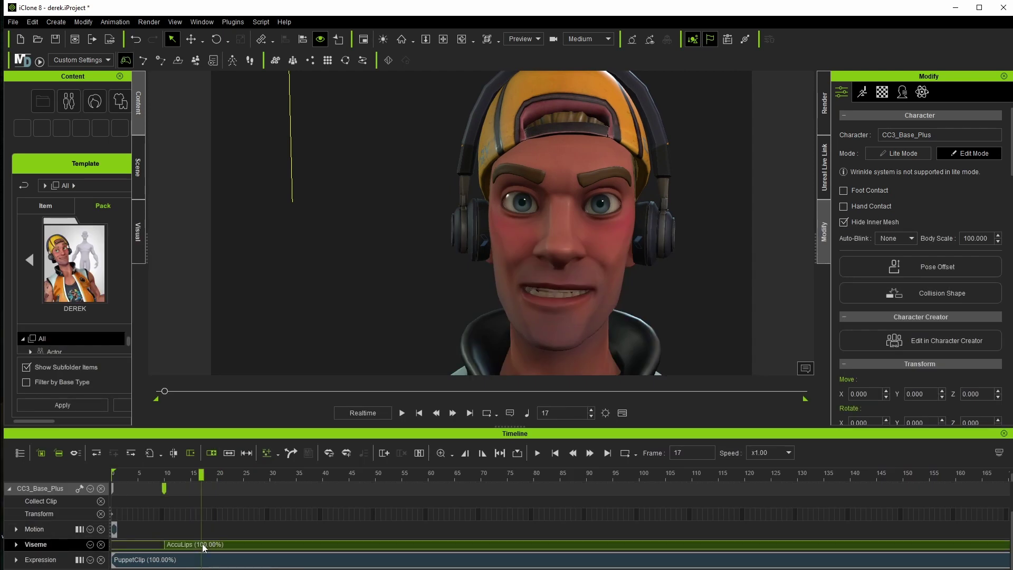
- Open the AccuLips viseme clip for editing and try to align its transcript, declining to add the unknown words to the dictionary
{"action": "double_click", "coordinate": [199, 546]}
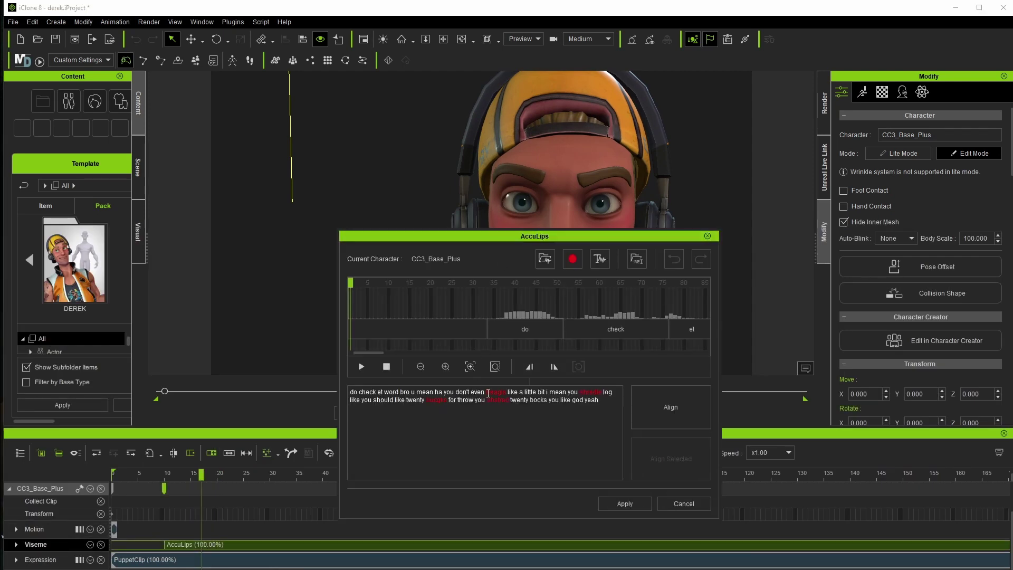
{"action": "left_click", "coordinate": [670, 411]}
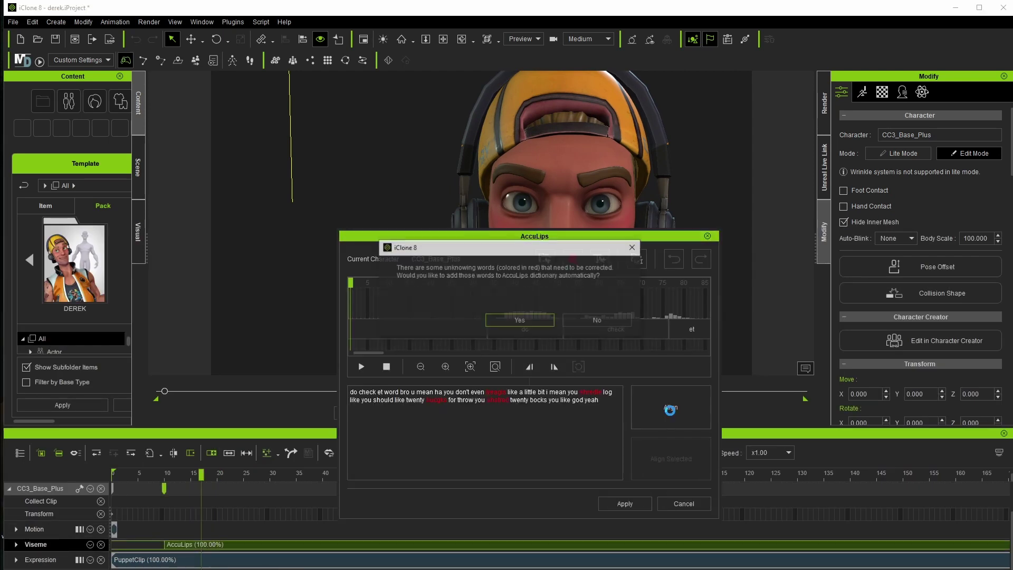
{"action": "left_click", "coordinate": [620, 322]}
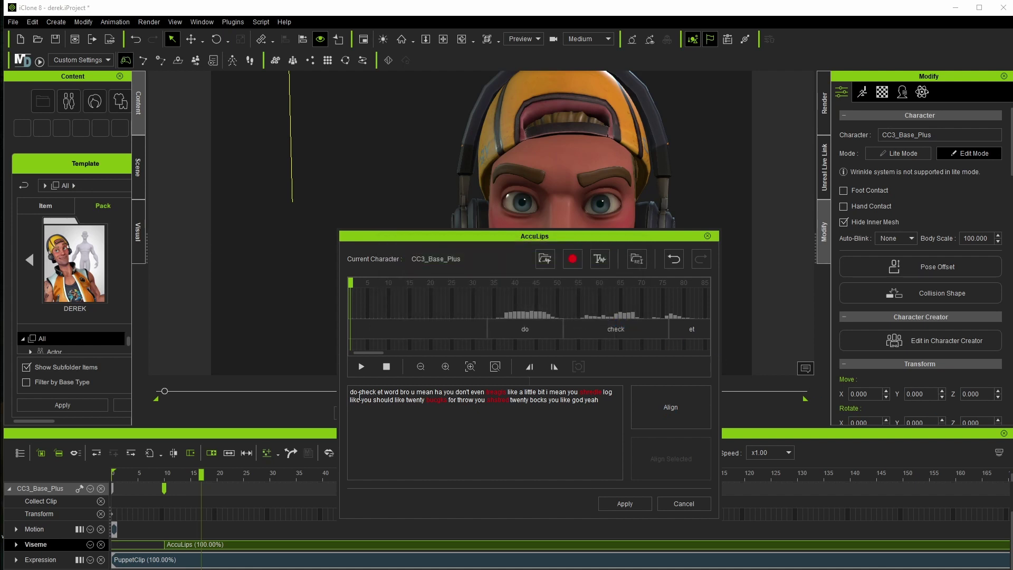
- Play back the transcript's opening words "do check et" and correct them to "dude check it"
{"action": "left_click_drag", "start_coordinate": [350, 392], "coordinate": [384, 392]}
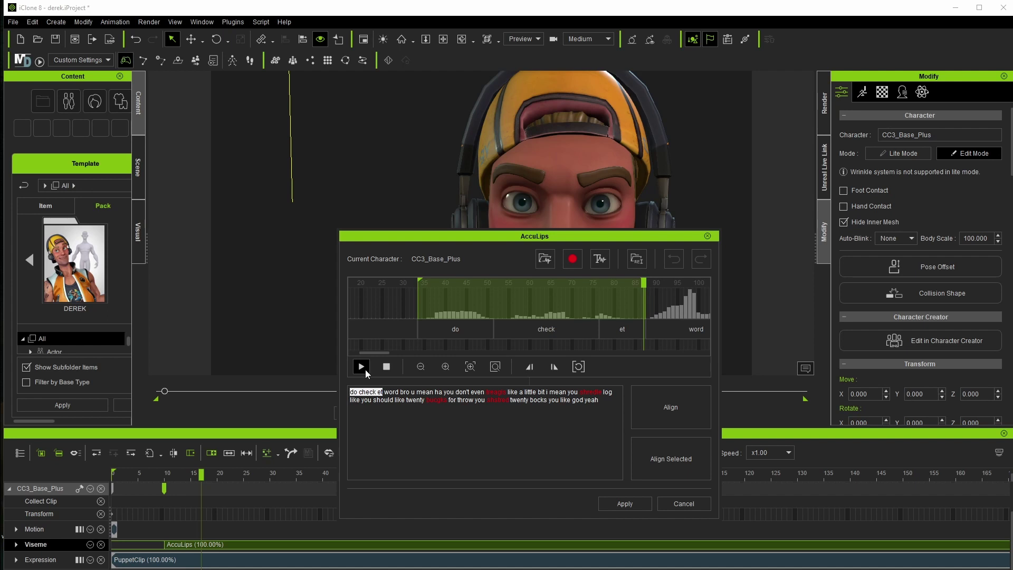
{"action": "left_click", "coordinate": [361, 367]}
{"action": "left_click", "coordinate": [379, 388]}
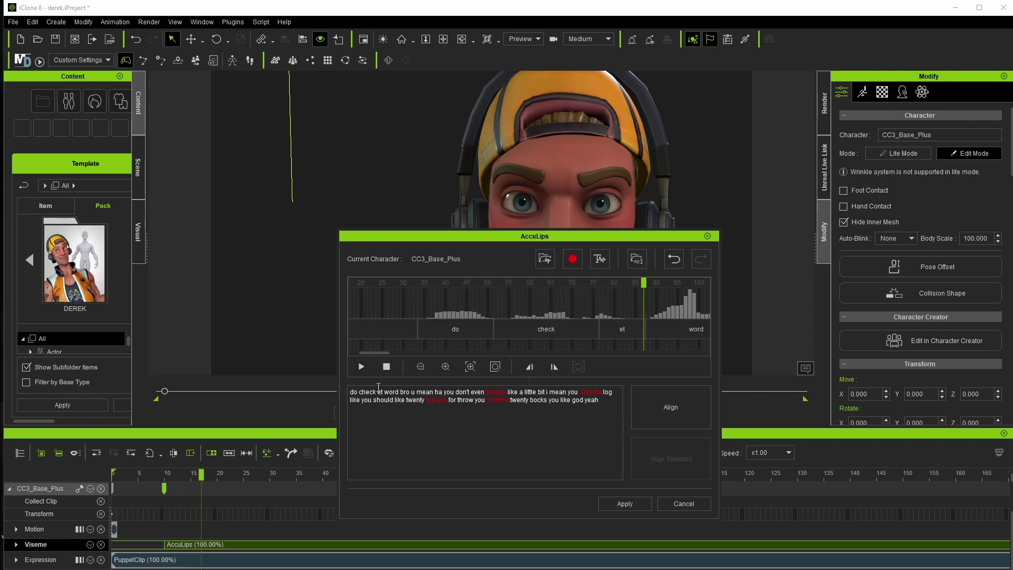
{"action": "key", "text": "Home"}
{"action": "key", "text": "Delete"}
{"action": "key", "text": "Delete"}
{"action": "type", "text": "dude"}
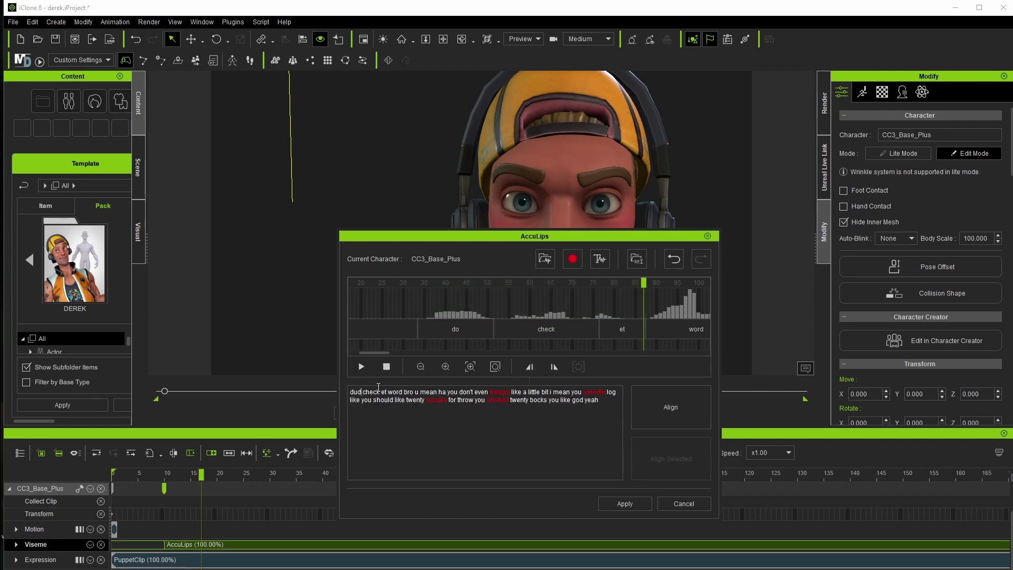
{"action": "key", "text": "Delete"}
{"action": "key", "text": "Delete"}
{"action": "key", "text": "Delete"}
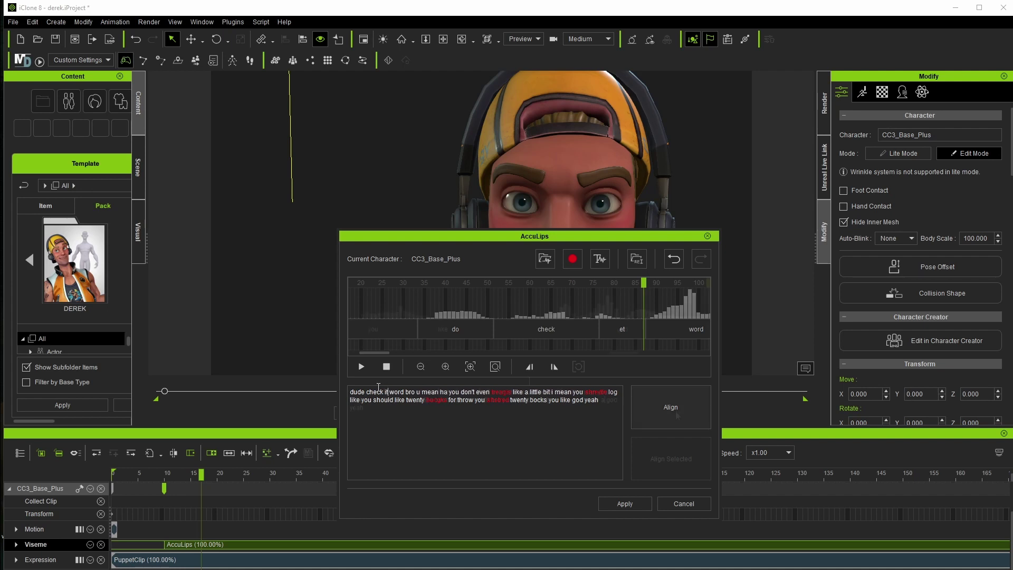
- Align the corrected transcript with the recorded audio and apply the AccuLips result to the character
{"action": "left_click", "coordinate": [675, 413]}
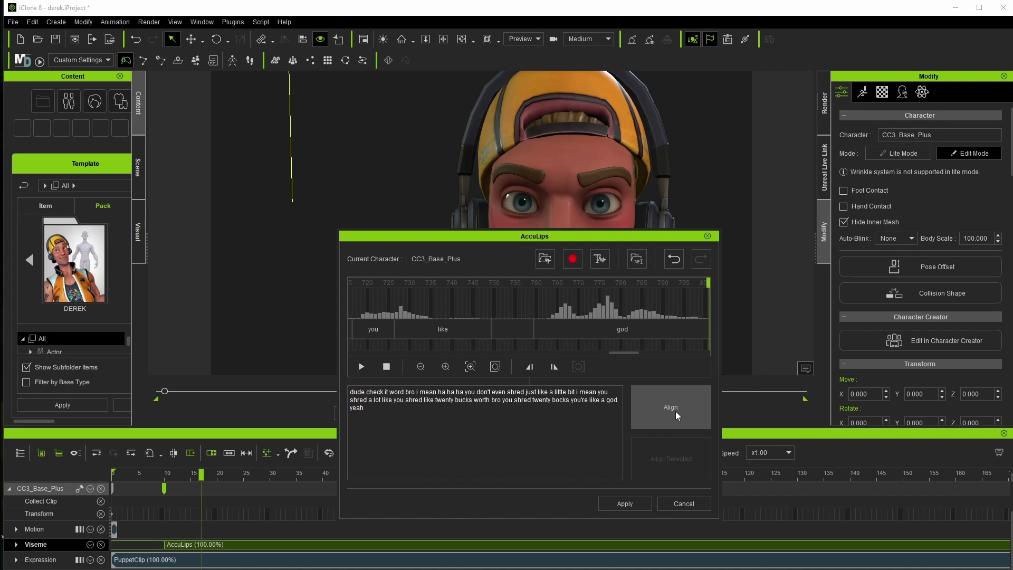
{"action": "left_click", "coordinate": [677, 415]}
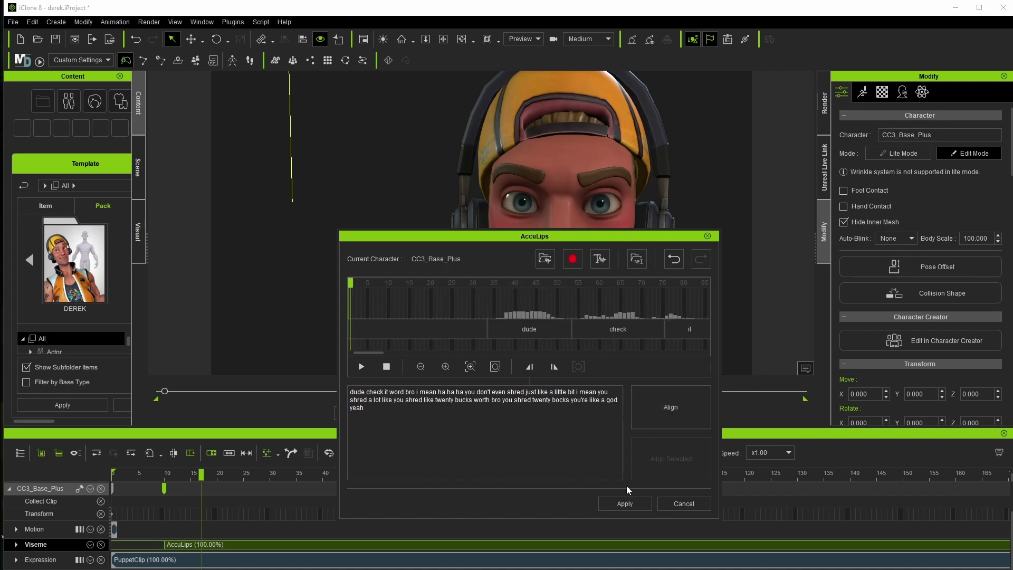
{"action": "left_click", "coordinate": [625, 504]}
- Play the lip-sync result and examine the words and lip shapes on the Viseme track's Voice and Lips rows
{"action": "left_click", "coordinate": [402, 412]}
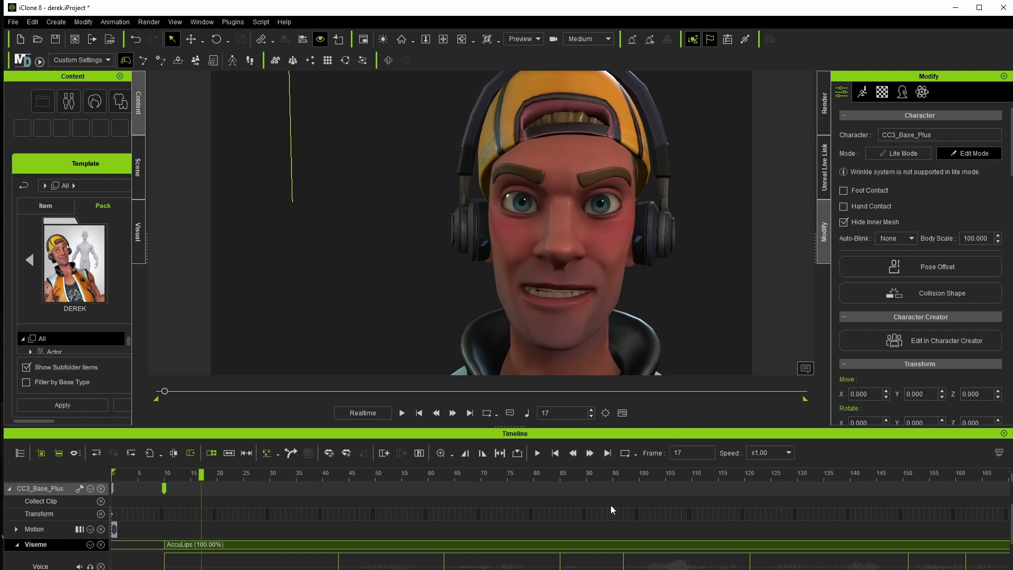
{"action": "scroll", "coordinate": [607, 504], "scroll_direction": "down", "scroll_amount": 3}
{"action": "scroll", "coordinate": [604, 501], "scroll_direction": "right", "scroll_amount": 5}
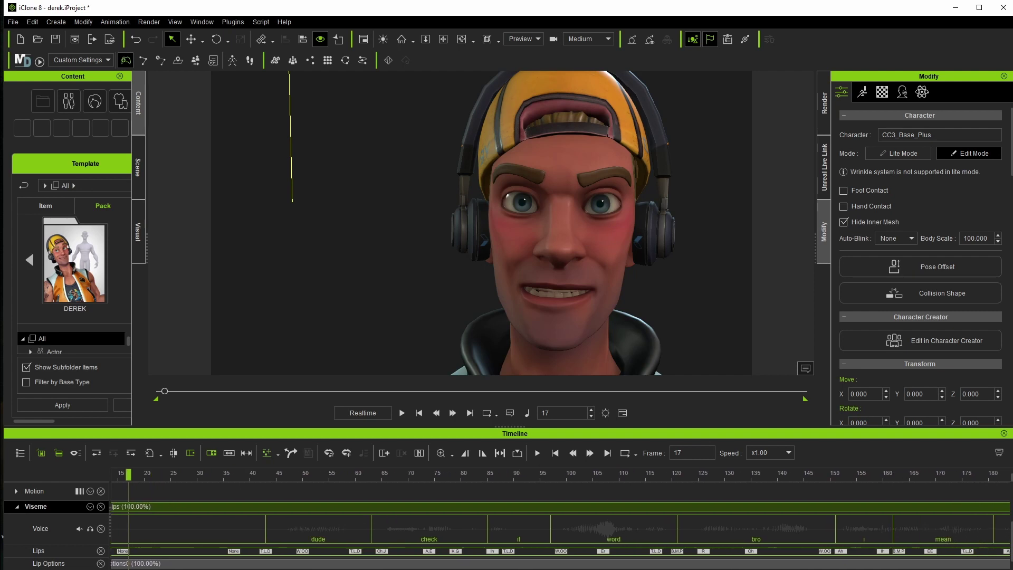